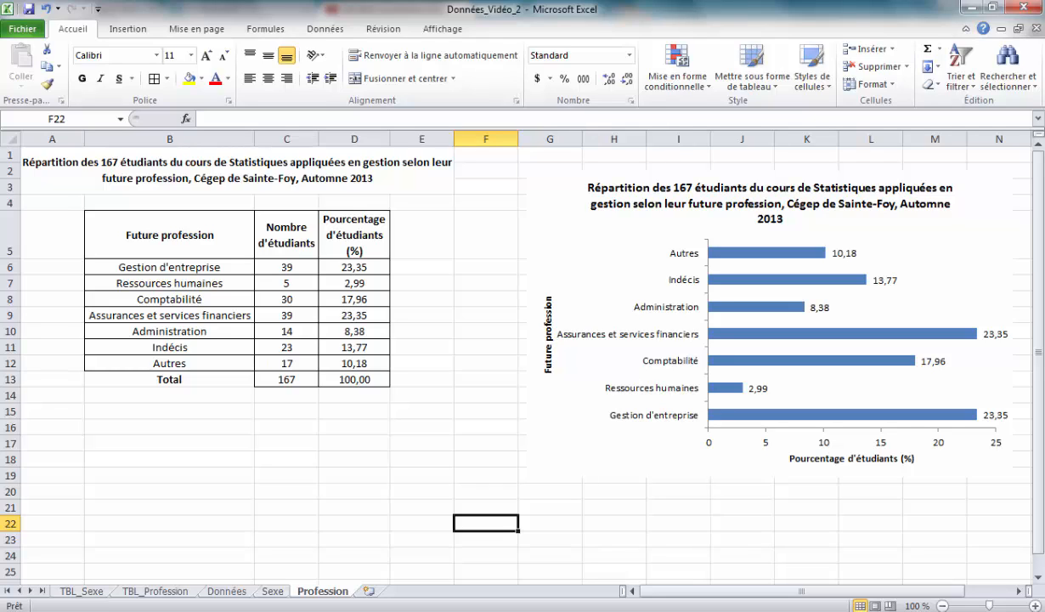
Step: Insert a 2D stacked bar chart from professions B6:B12 and percentages D6:D12, with its rows and columns switched
left_click_drag(222, 267, 225, 361)
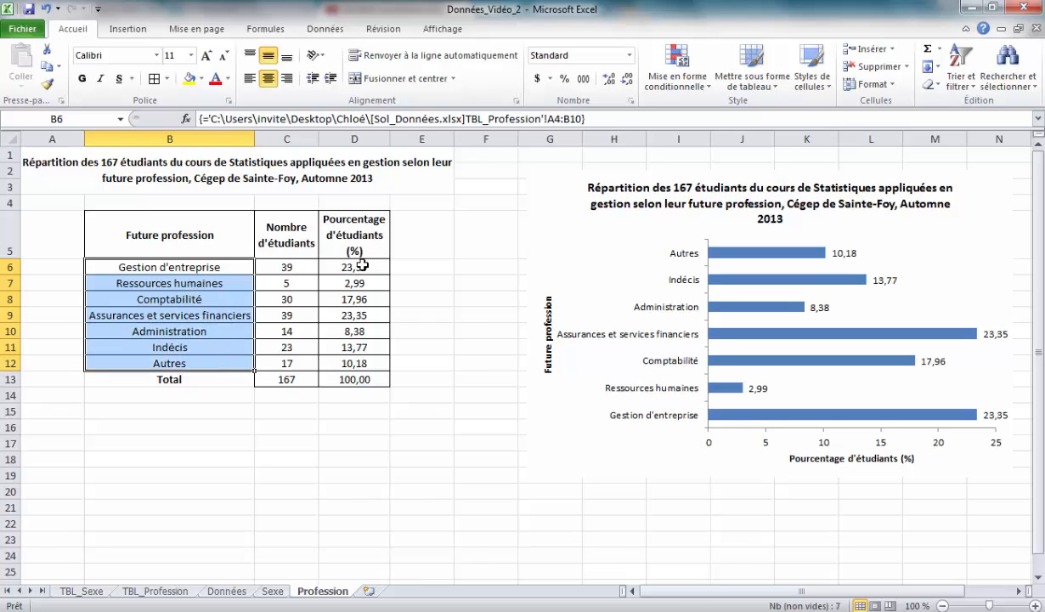
left_click_drag(358, 265, 357, 363)
key("alt+n")
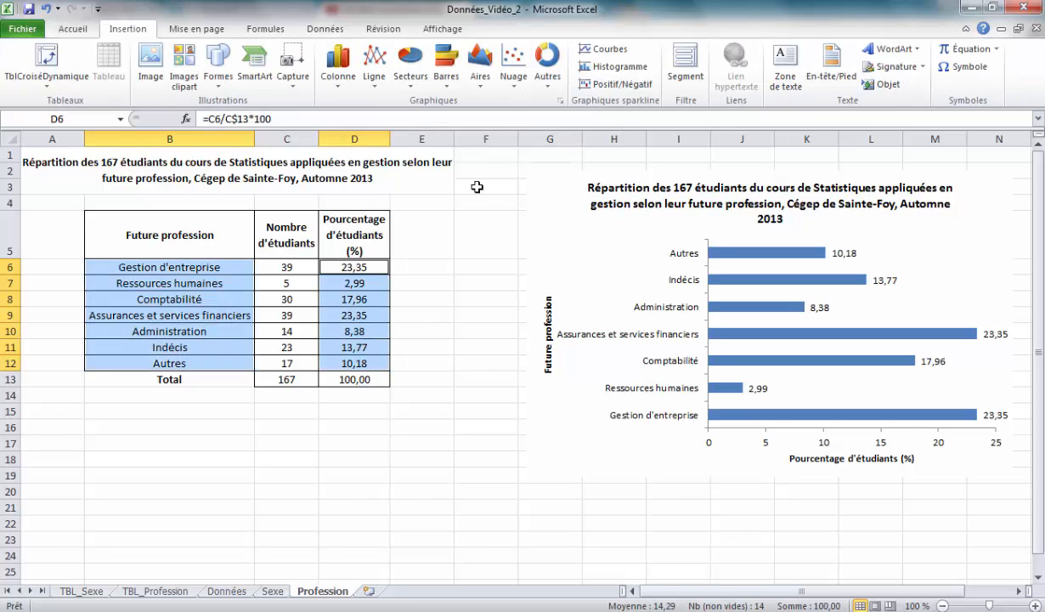
left_click(446, 72)
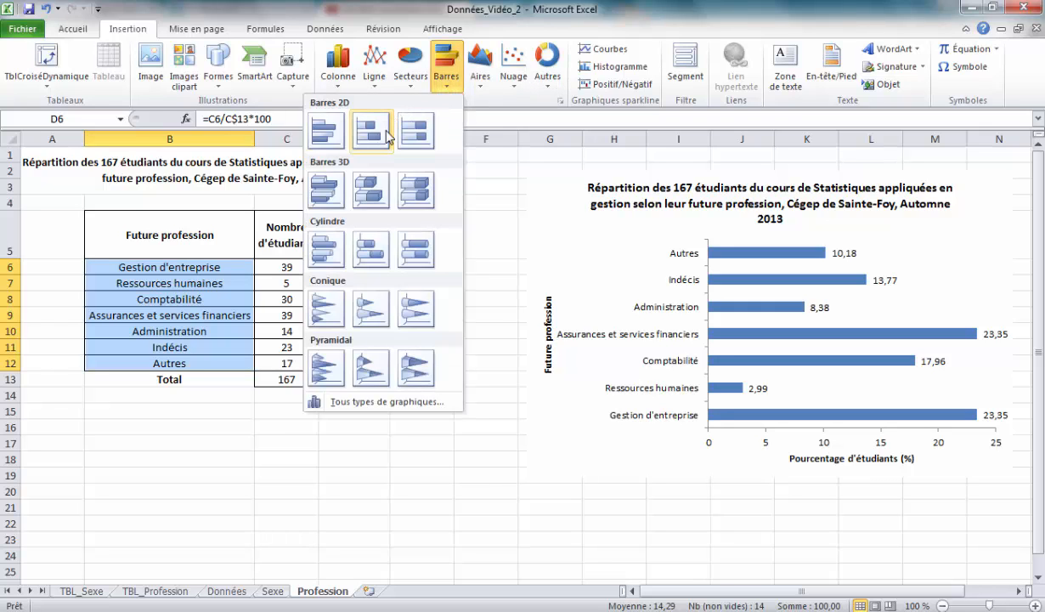
left_click(386, 136)
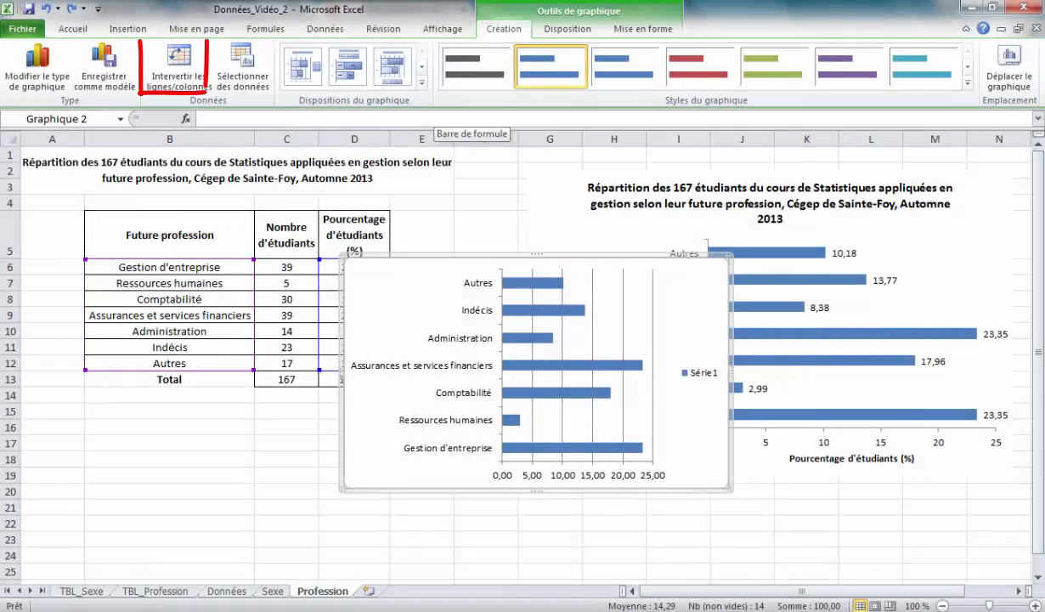
left_click(176, 68)
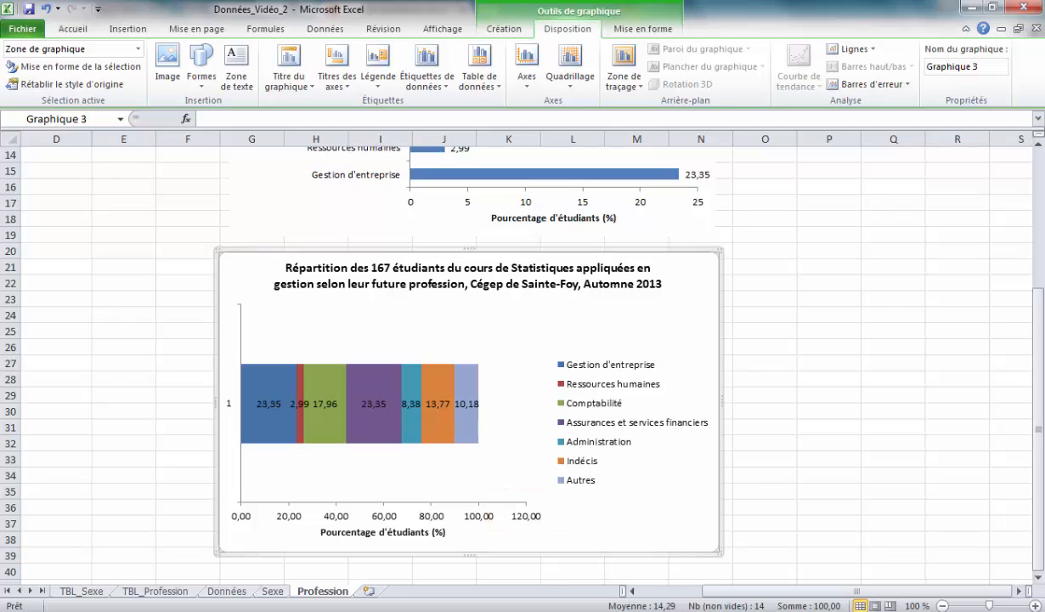
Step: Set the stacked bar chart's horizontal axis to a fixed maximum of 100
left_click(517, 83)
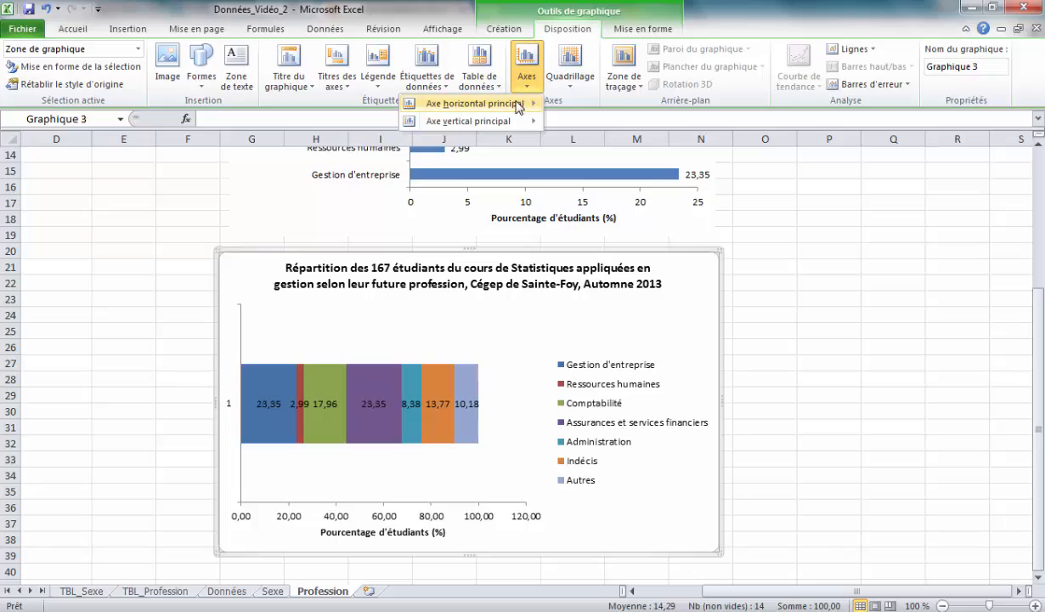
mouse_move(476, 107)
left_click(322, 323)
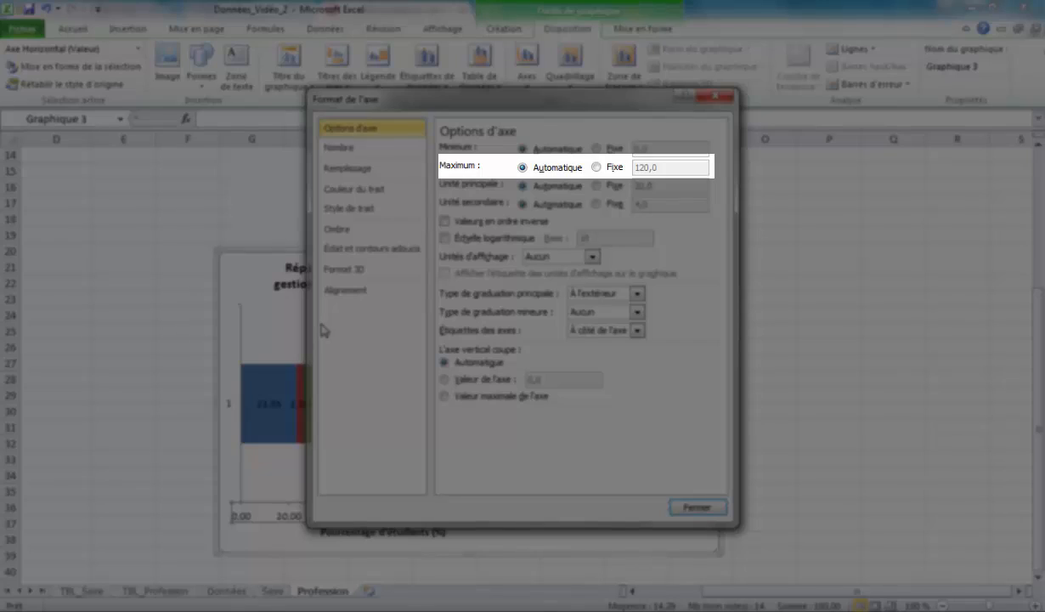
left_click(596, 166)
type("100")
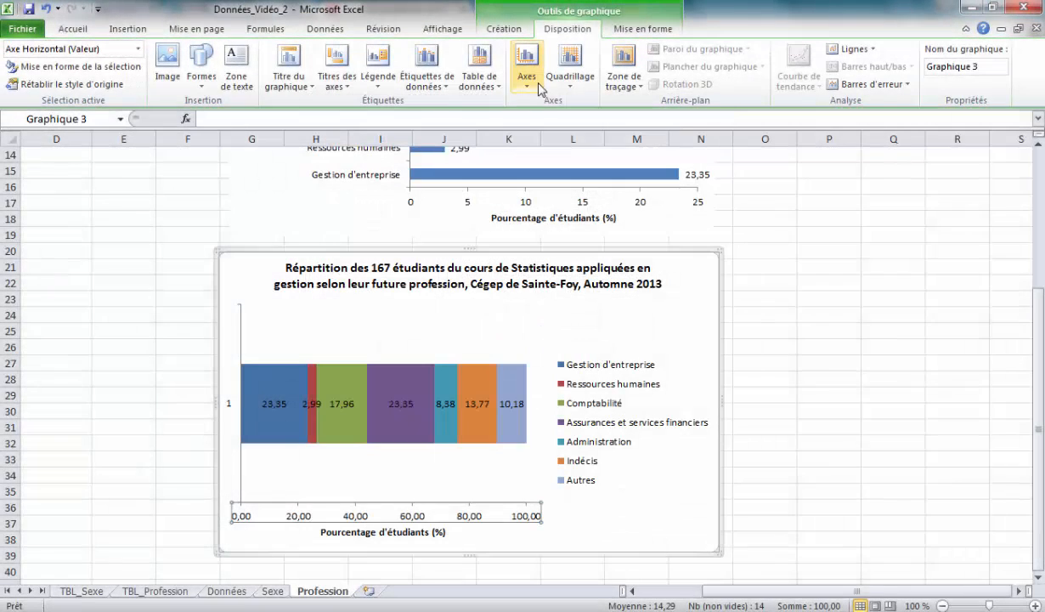
Step: Set the stacked bar chart's vertical axis labels to Aucun and deselect the chart
left_click(541, 89)
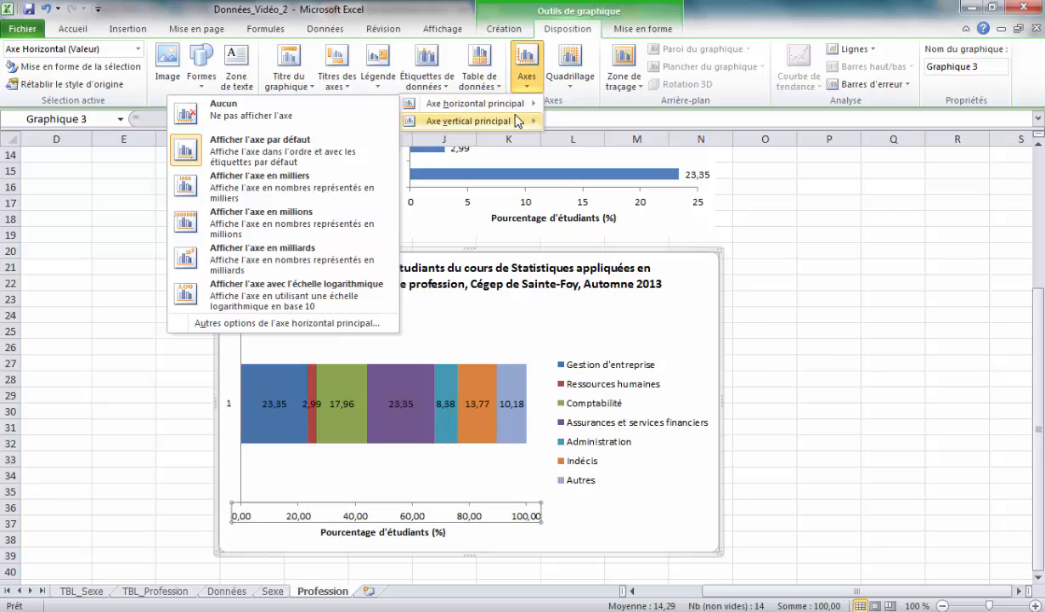
mouse_move(515, 120)
left_click(294, 269)
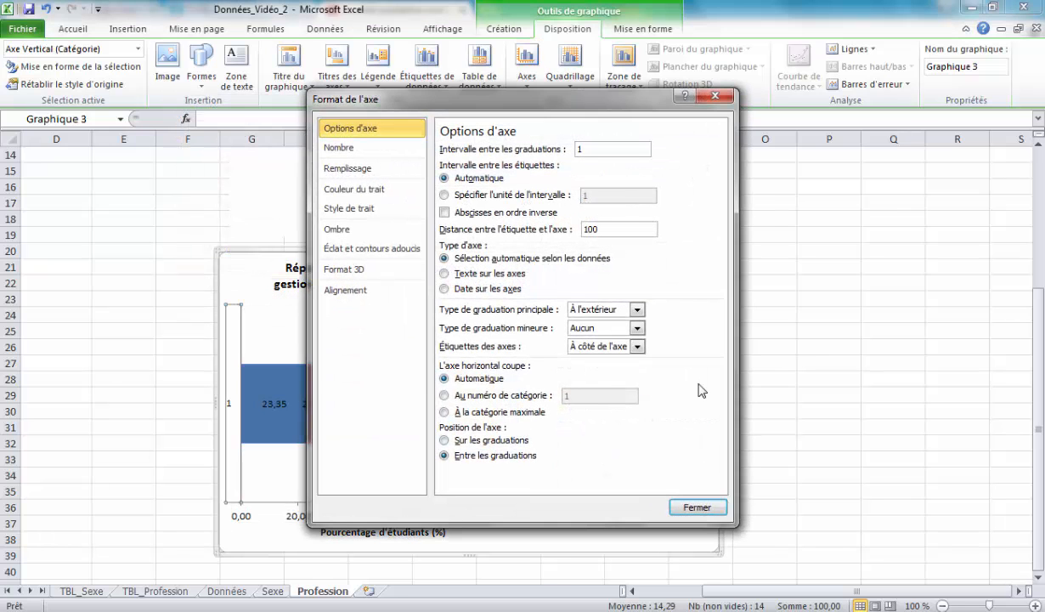
left_click(636, 346)
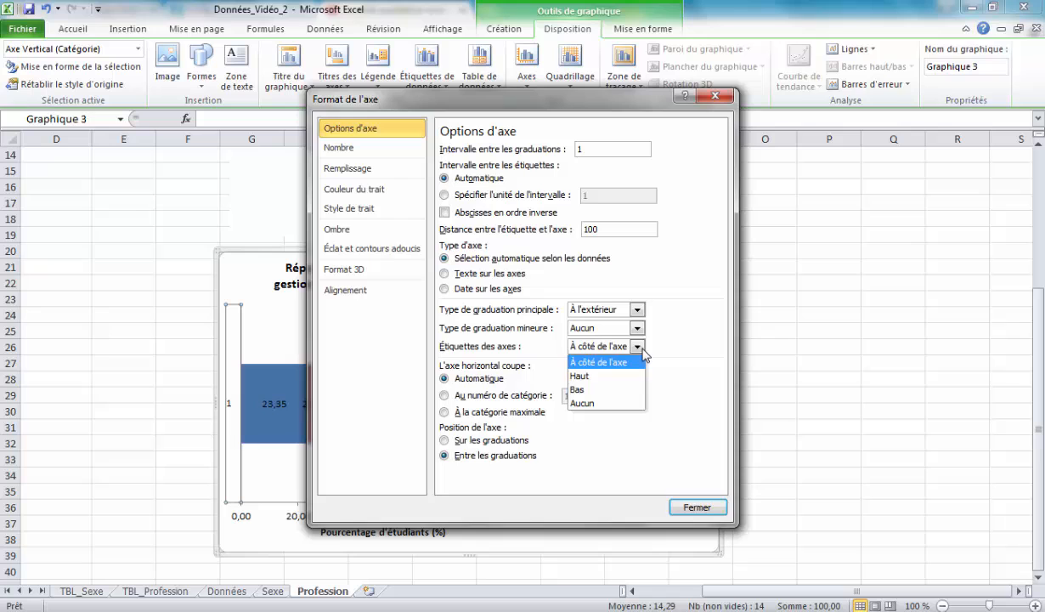
left_click(629, 404)
left_click(697, 507)
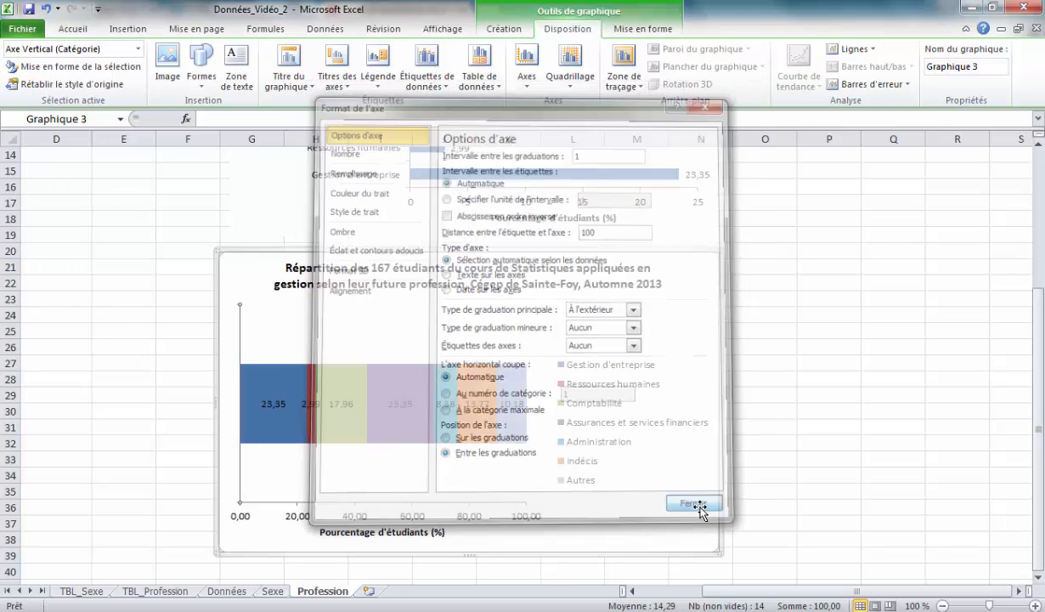
left_click(835, 313)
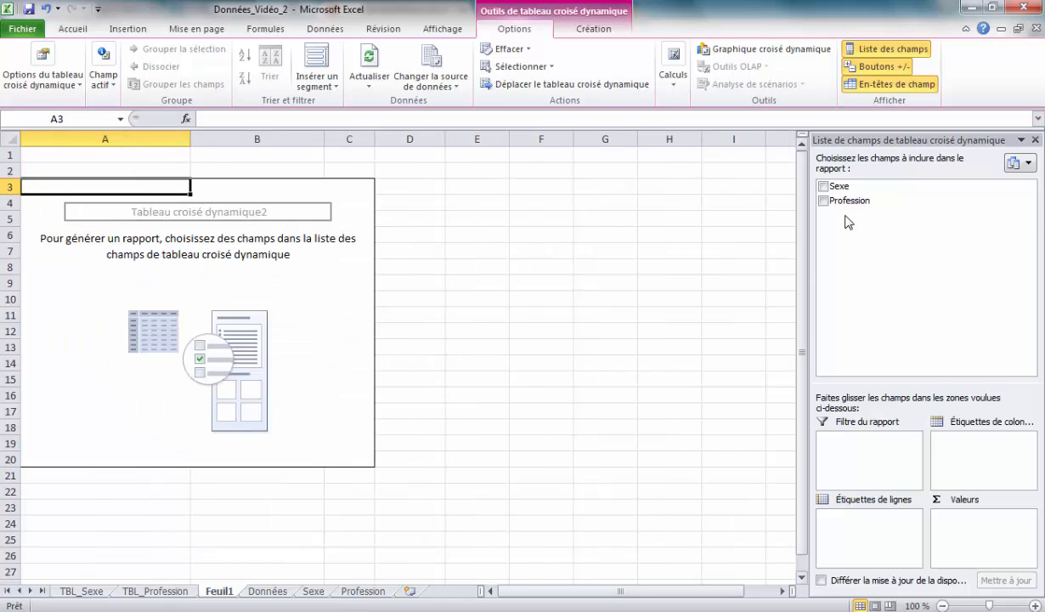
Step: Lay out the pivot table with Profession as row labels, Sexe as column labels and Profession as values
left_click_drag(850, 201, 892, 437)
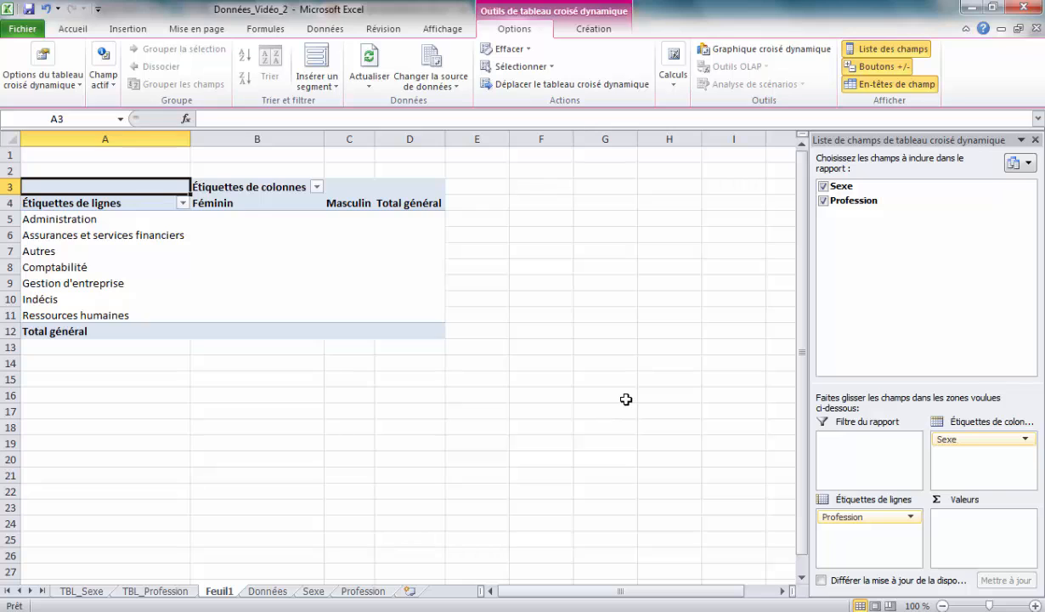
left_click_drag(849, 200, 977, 539)
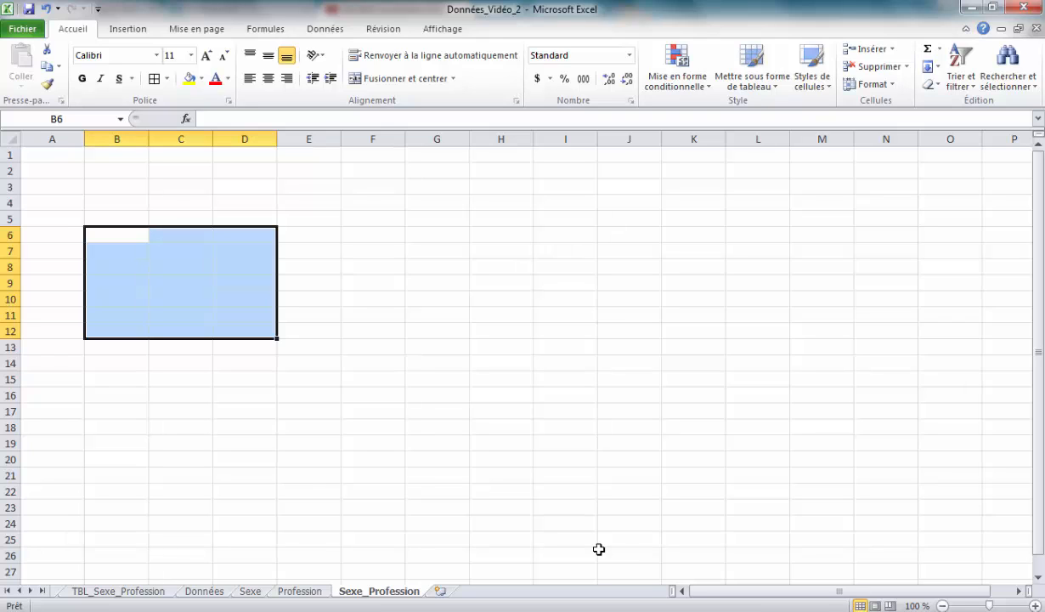
Step: Fill B6:D12 of Sexe_Profession with the array formula =TBL_Sexe_Profession!A5:C11 and fit column B to its contents
type("=")
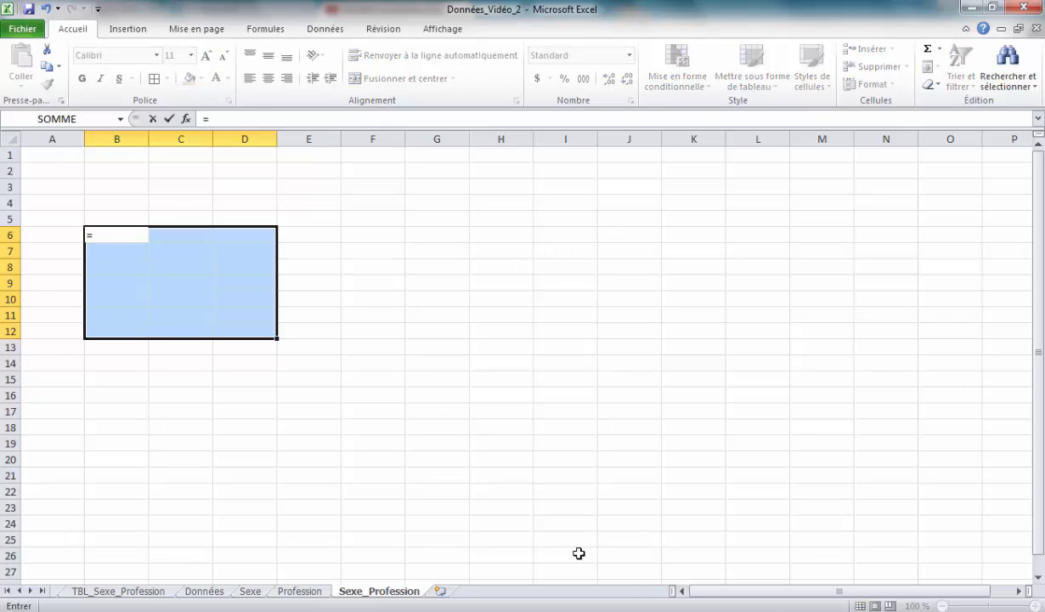
left_click(163, 590)
left_click_drag(84, 214, 353, 313)
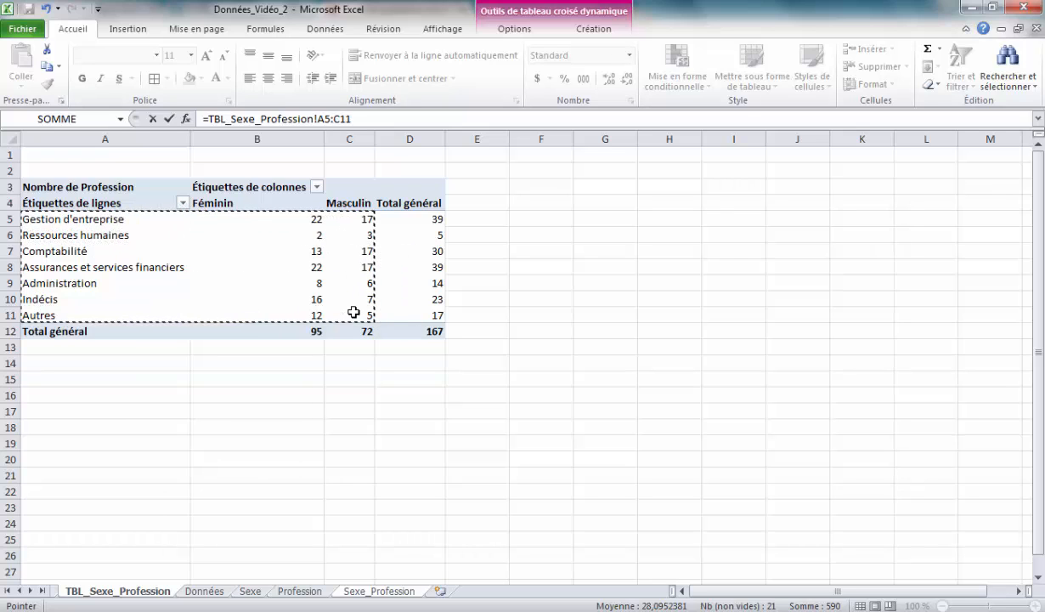
key("ctrl+shift+Return")
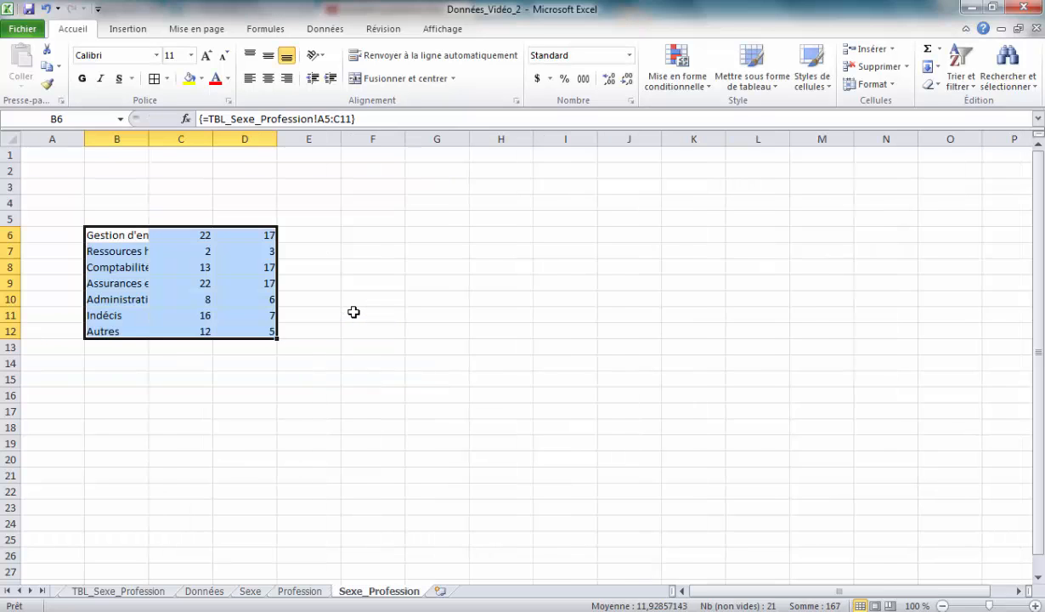
double_click(149, 138)
left_click(387, 380)
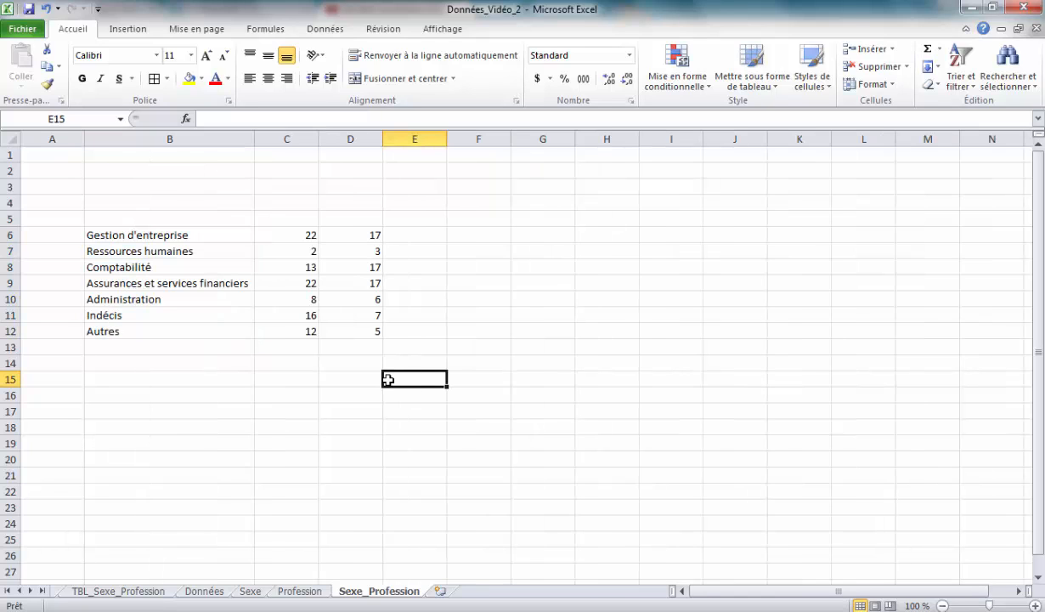
Step: Fill header cells C5:D5 with the array formula =TBL_Sexe_Profession!B4:C4
left_click_drag(285, 218, 326, 222)
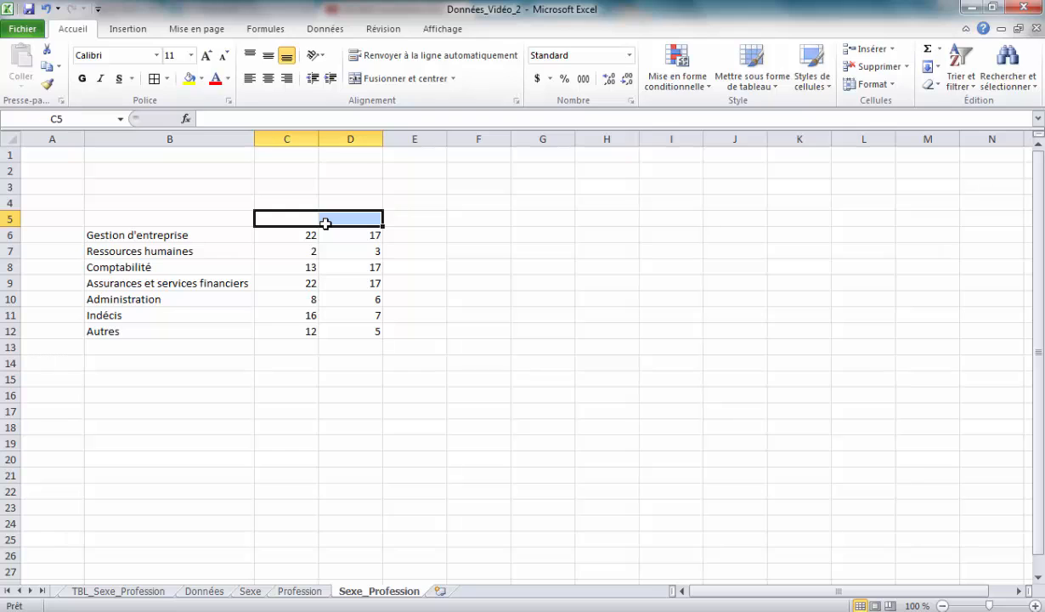
type("=")
left_click(162, 590)
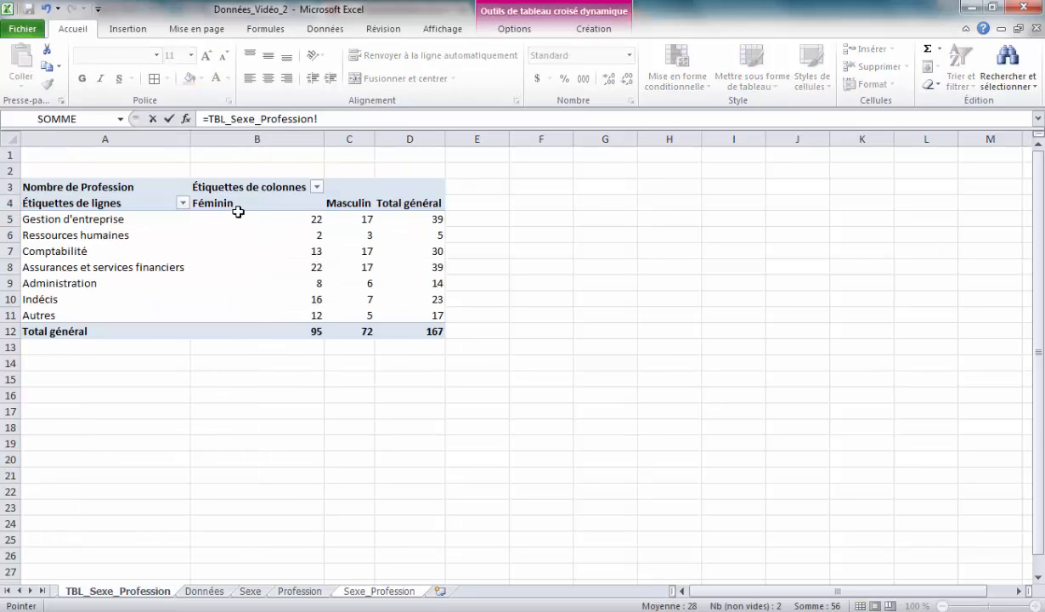
left_click_drag(238, 212, 332, 204)
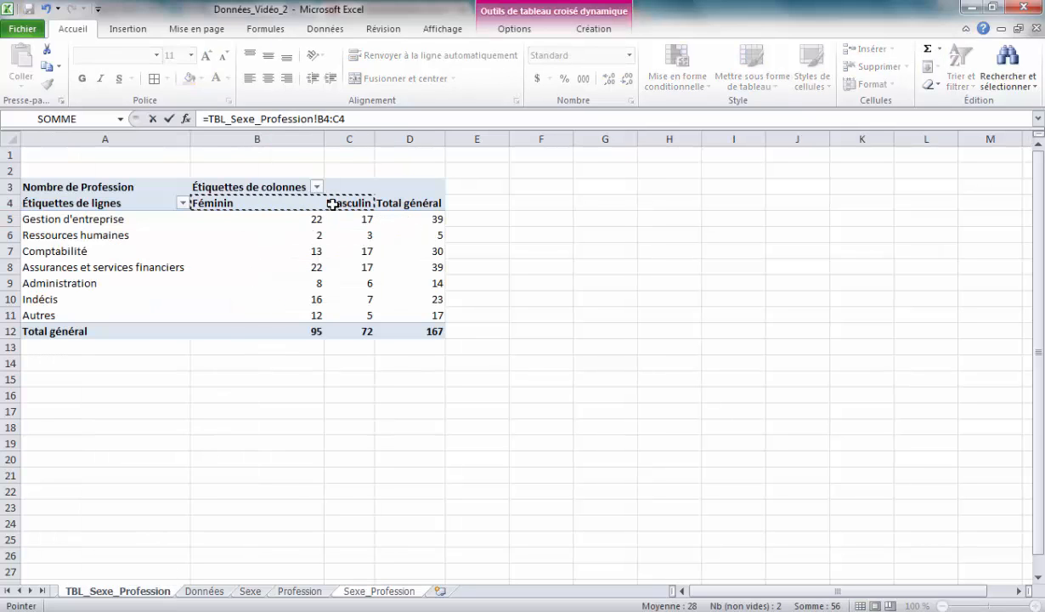
key("ctrl+shift+Return")
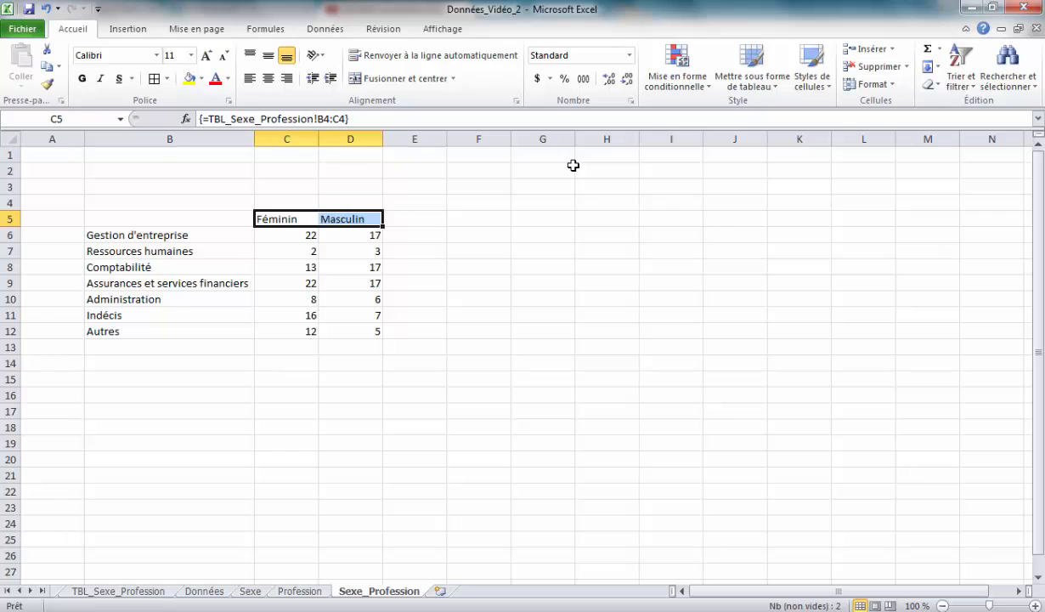
Step: Enter the heading "Future profession" in B5 and a merged, centred heading "Sexe" across C4:D4
left_click(213, 216)
type("Fu")
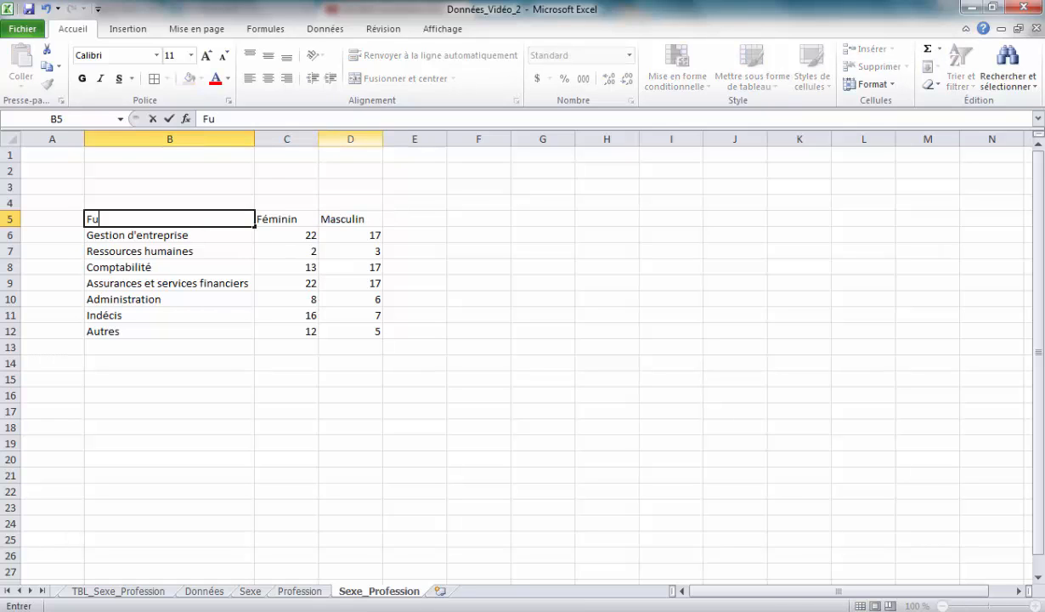
type("ture profession")
left_click(286, 202)
left_click_drag(286, 202, 350, 203)
left_click(399, 78)
type("Sexe")
Step: Label the total column in E5 and the total row in B13 "Total"
left_click(415, 220)
type("Total")
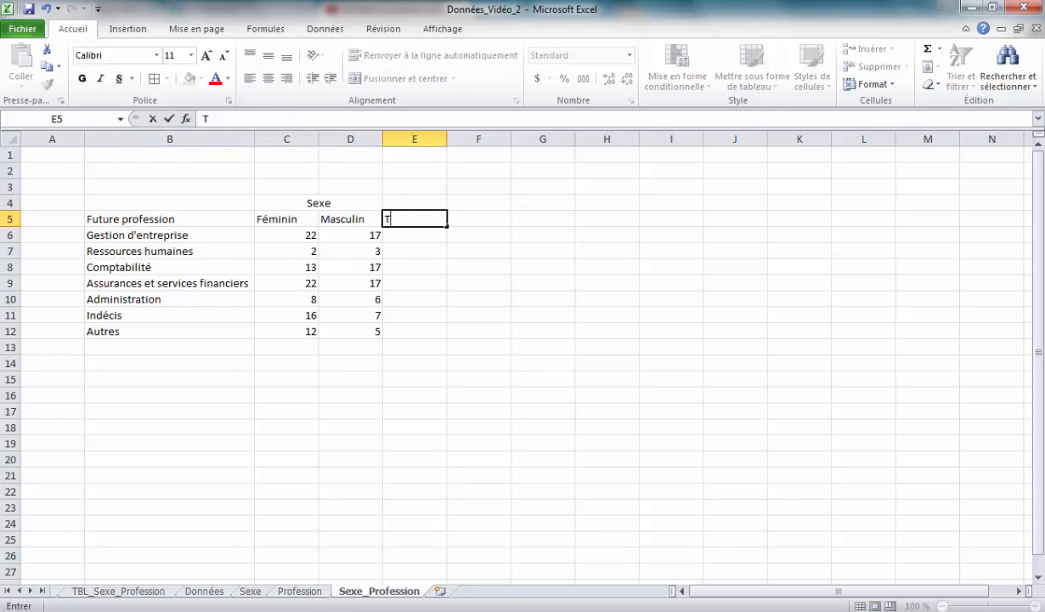
left_click(170, 348)
type("Total")
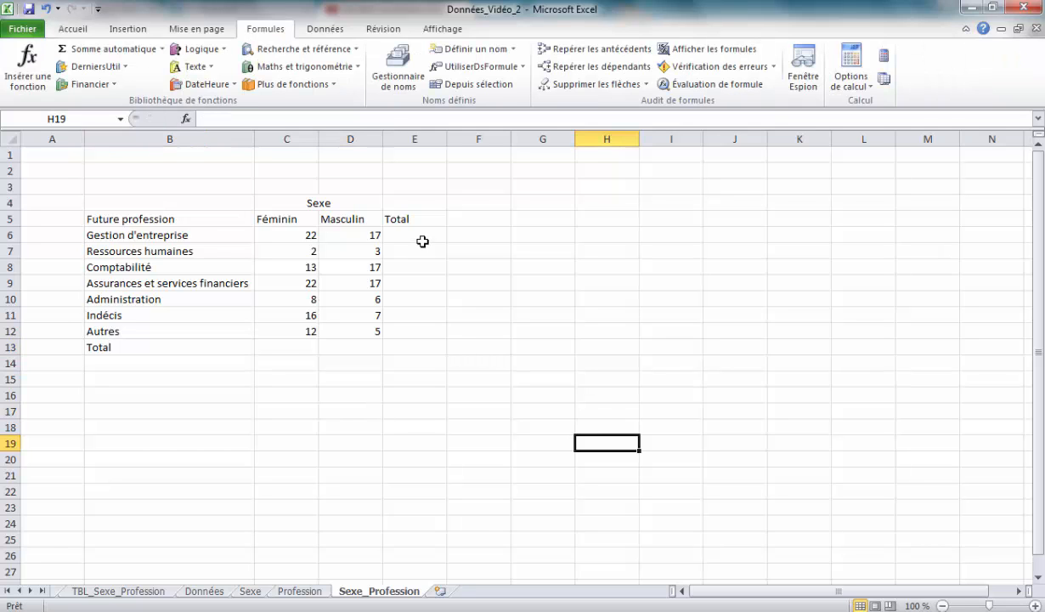
Step: Sum C6:D6 in E6 and copy the formula down to E12 for each profession's total
left_click(407, 232)
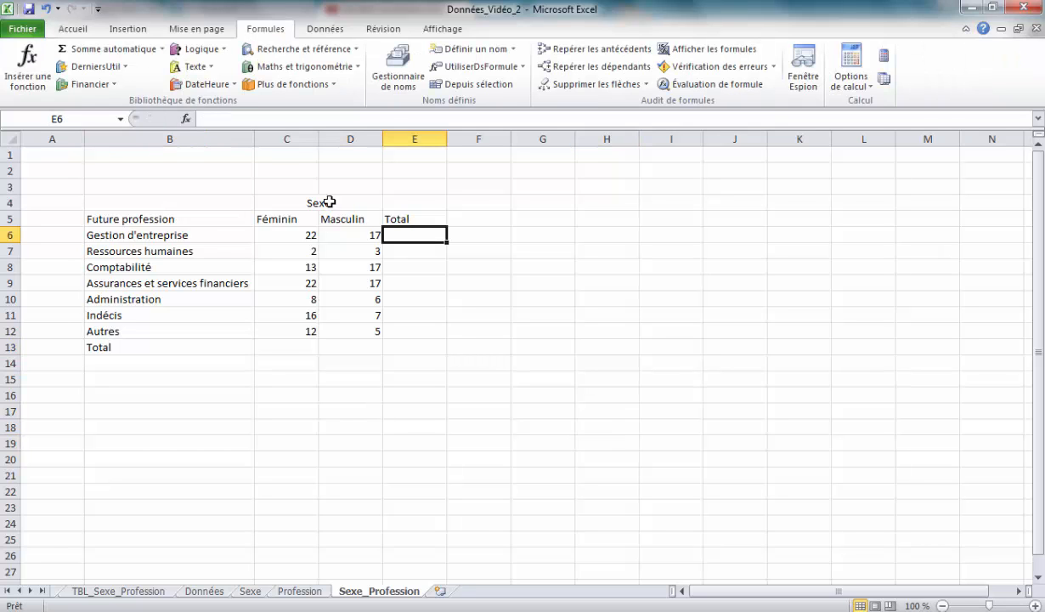
left_click(129, 53)
key("Return")
left_click(437, 237)
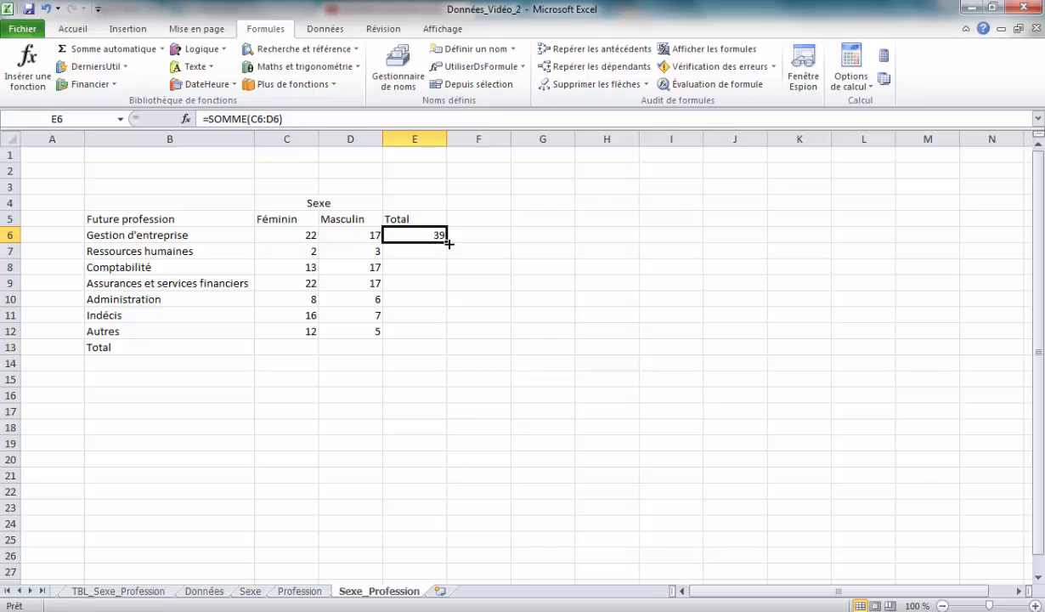
left_click_drag(445, 242, 435, 335)
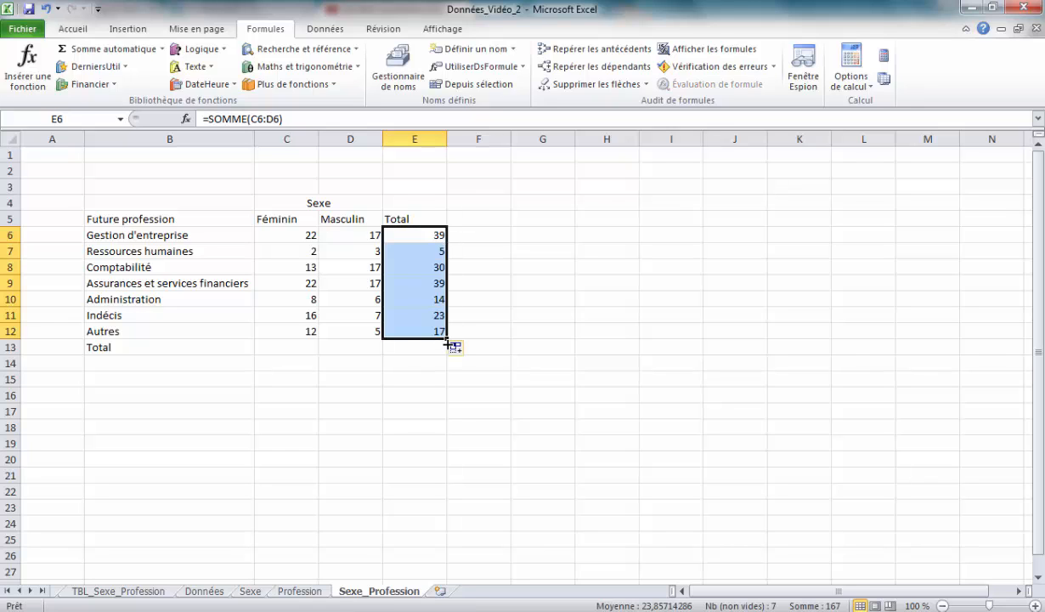
Step: Sum C6:C12 in C13 and copy the formula across to E13 for the column totals
left_click(304, 353)
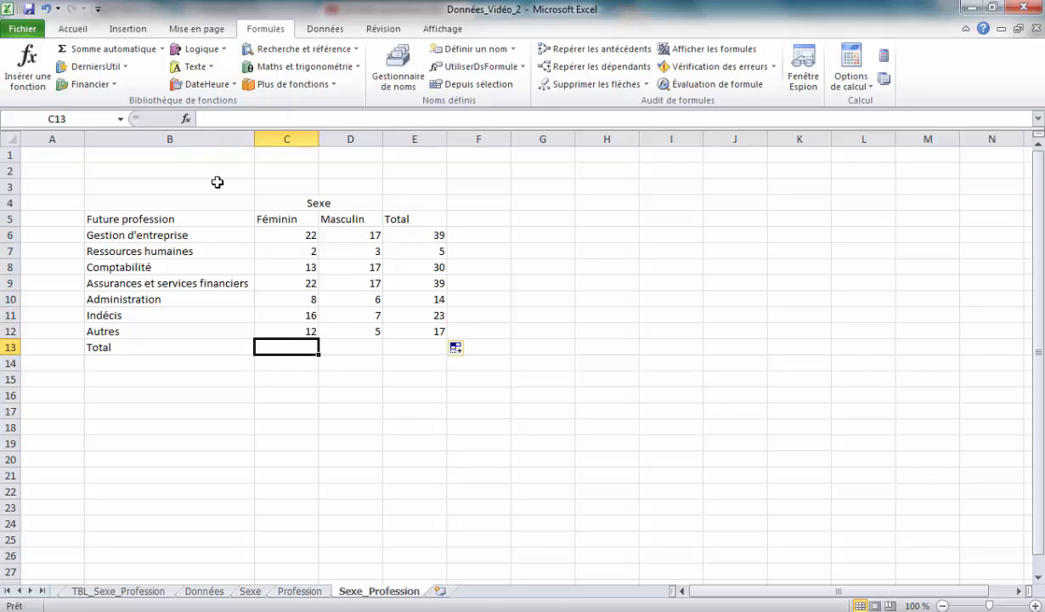
left_click(132, 51)
key("Return")
left_click(311, 348)
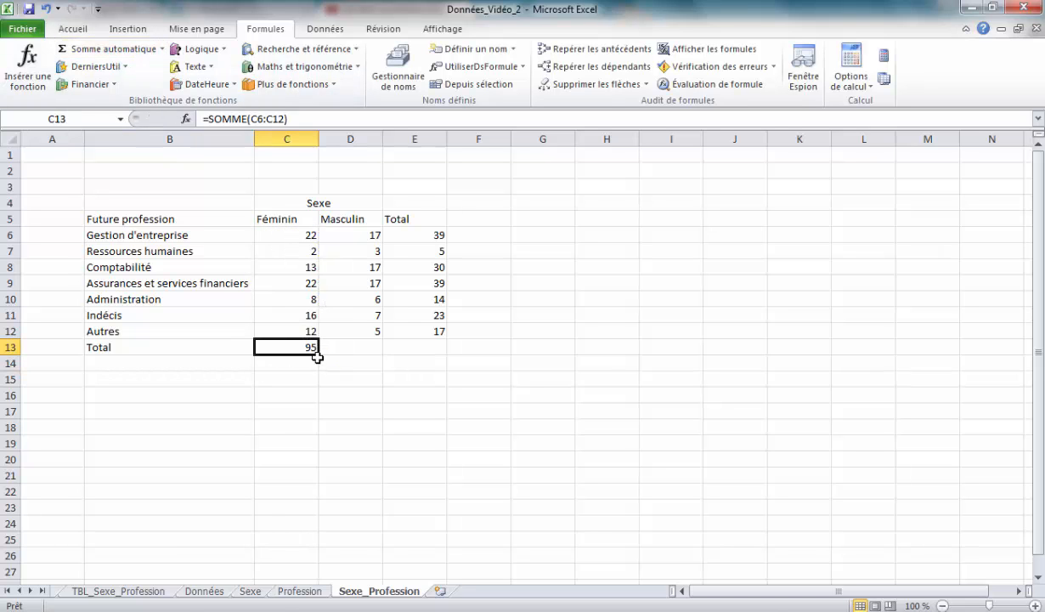
left_click_drag(317, 355, 448, 355)
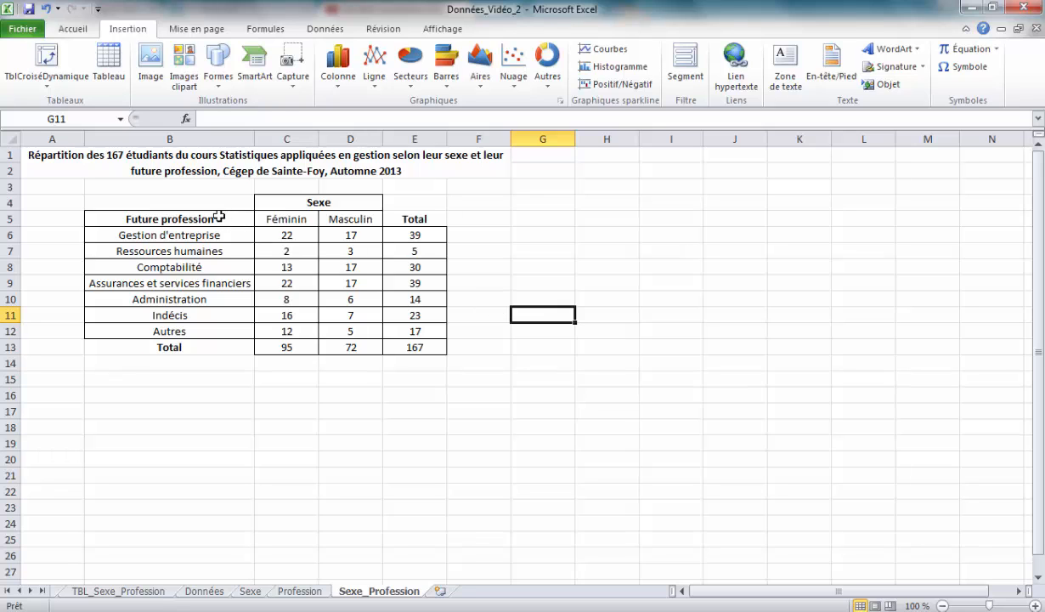
Step: Insert a 2D clustered bar chart from the professions and the Féminin and Masculin counts in B5:D12
left_click_drag(218, 215, 340, 329)
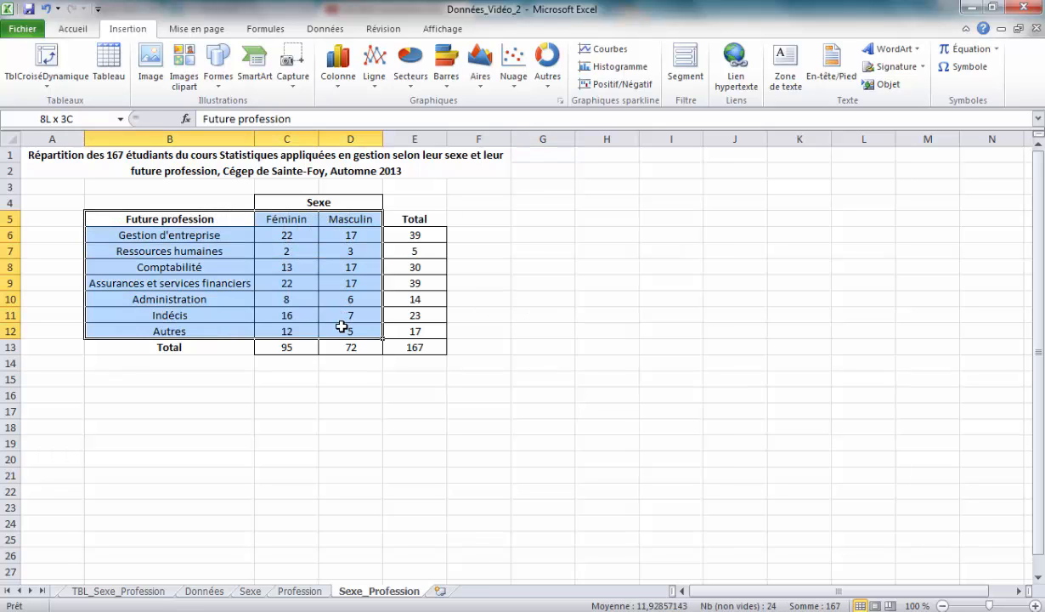
left_click(443, 94)
left_click(345, 136)
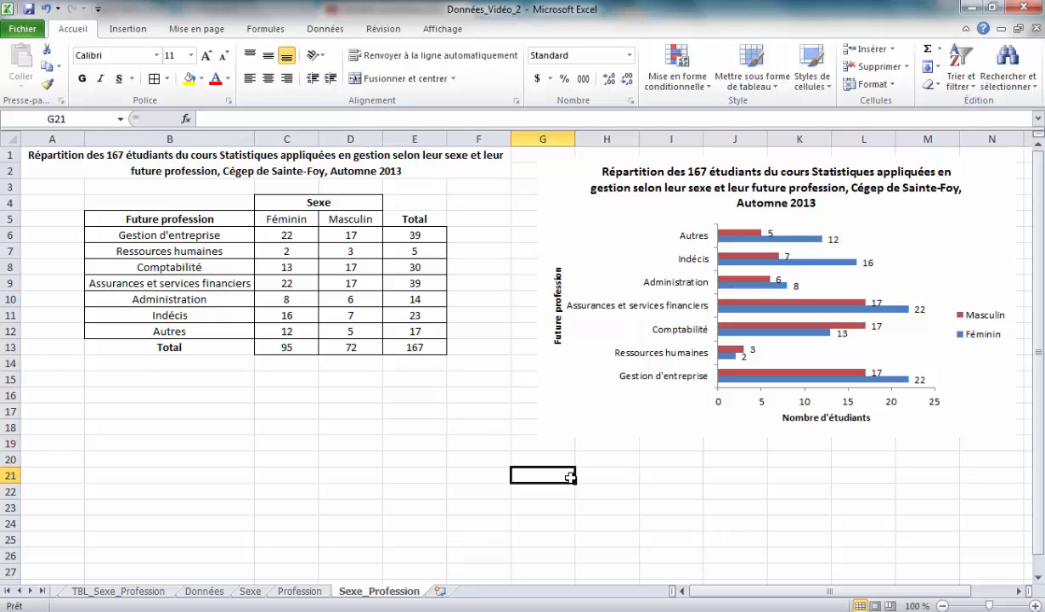
Step: Switch the clustered bar chart's rows and columns to group bars by sex, and link its vertical axis title to the "Sexe" header in C4
left_click(576, 418)
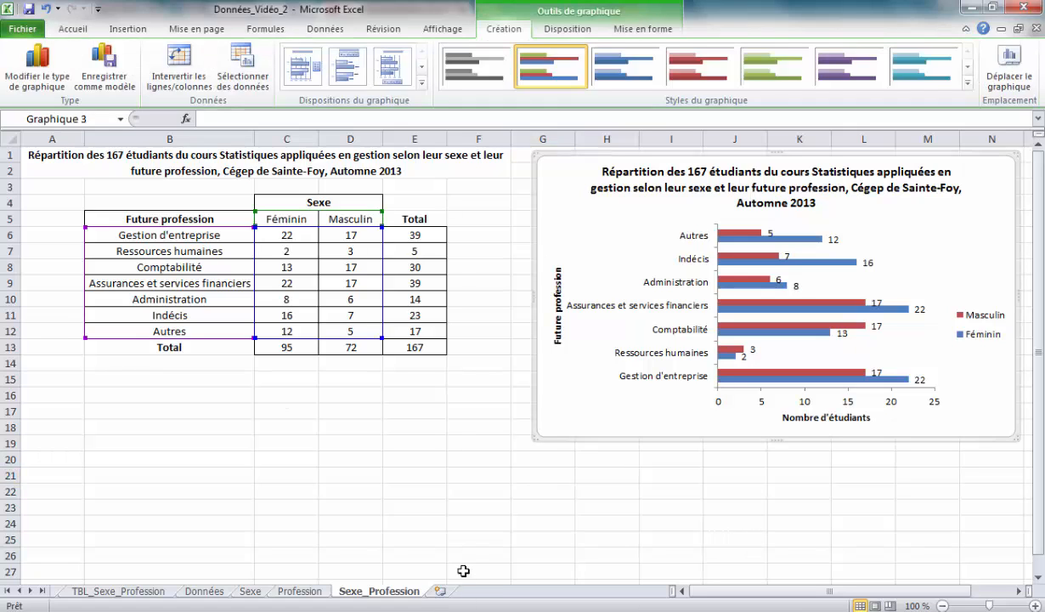
left_click(206, 88)
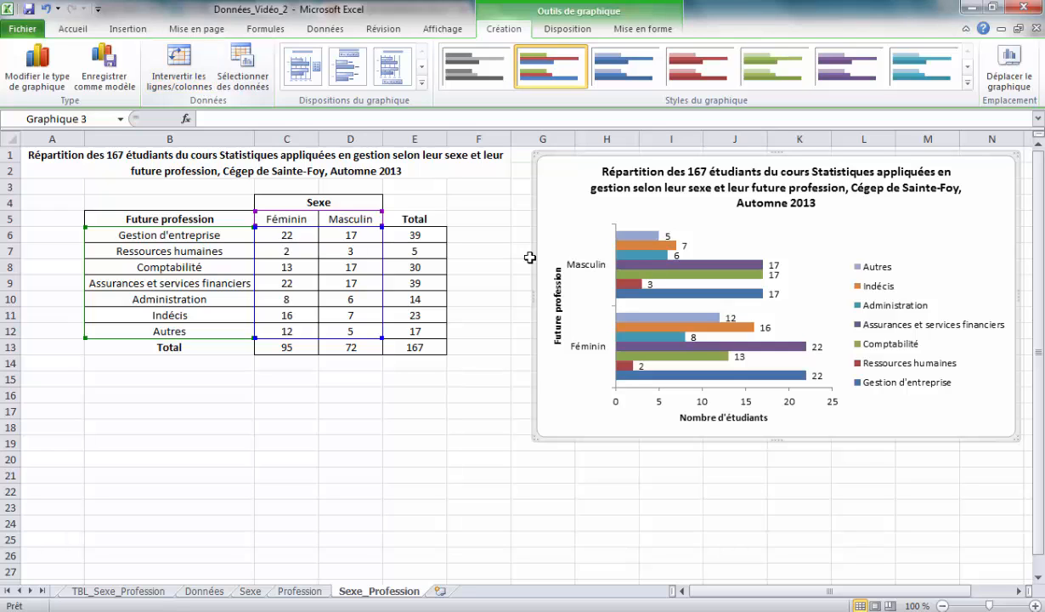
left_click(557, 302)
type("=")
left_click(292, 201)
key("Return")
left_click(700, 477)
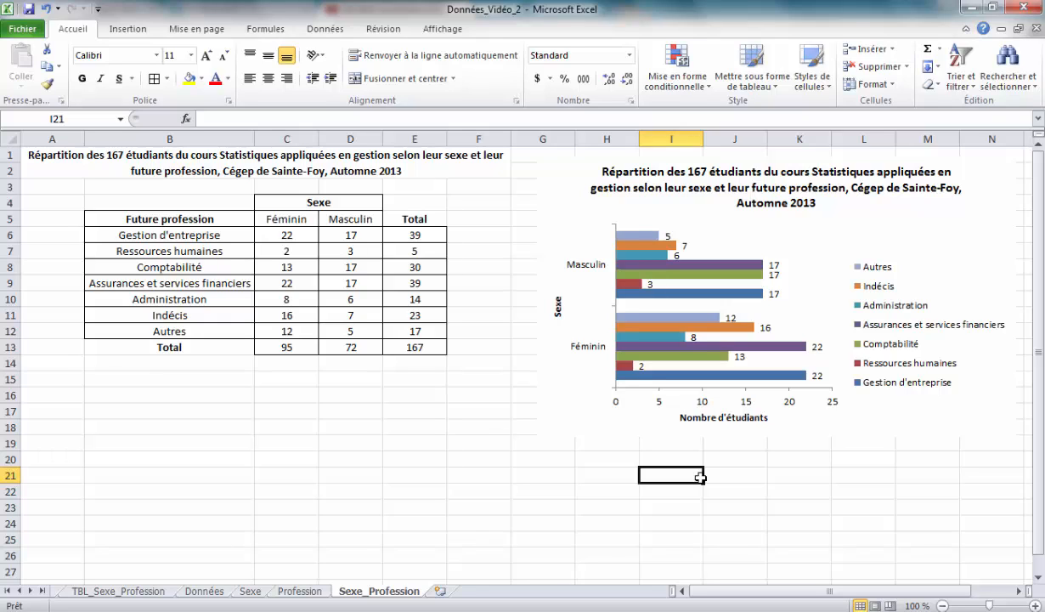
Step: Insert a 2D stacked bar chart from the professions and the Féminin and Masculin counts in B5:D12
left_click_drag(170, 218, 350, 330)
left_click(127, 28)
left_click(445, 75)
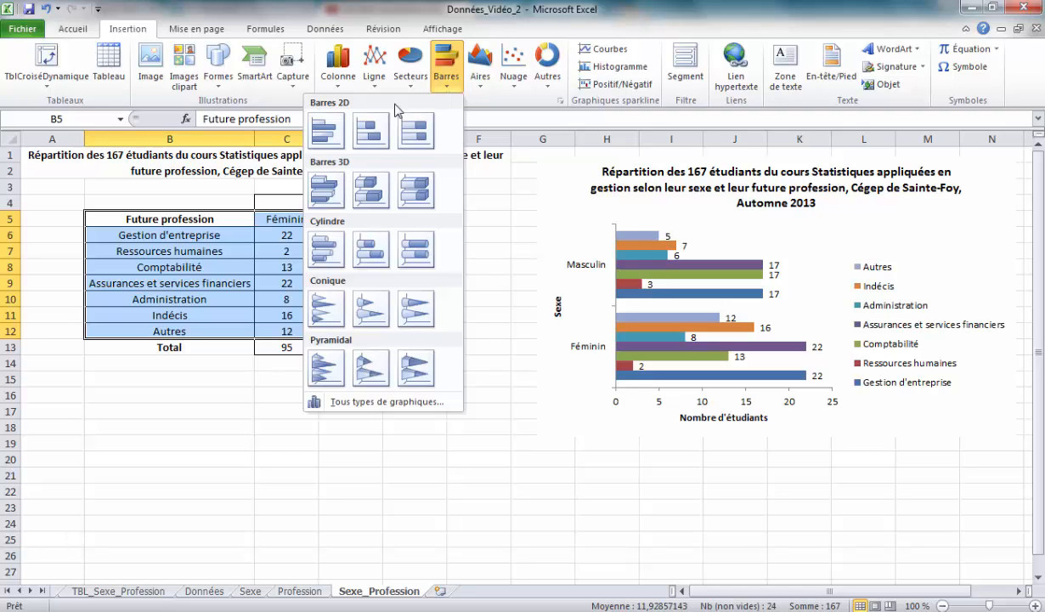
left_click(382, 138)
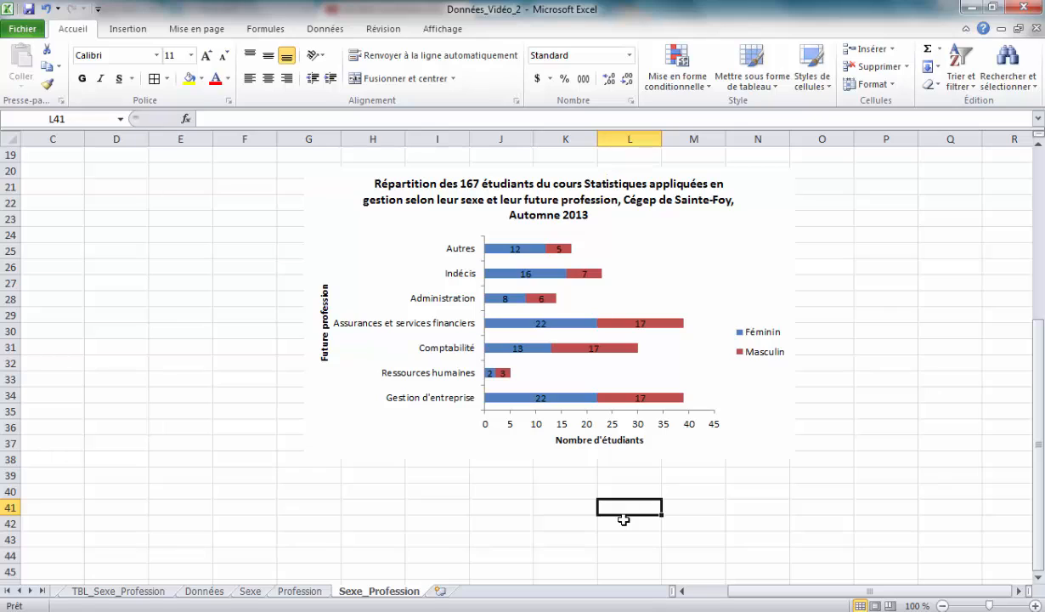
Step: Switch the stacked bar chart's rows and columns so each bar represents a sex and the professions form the series
left_click(746, 522)
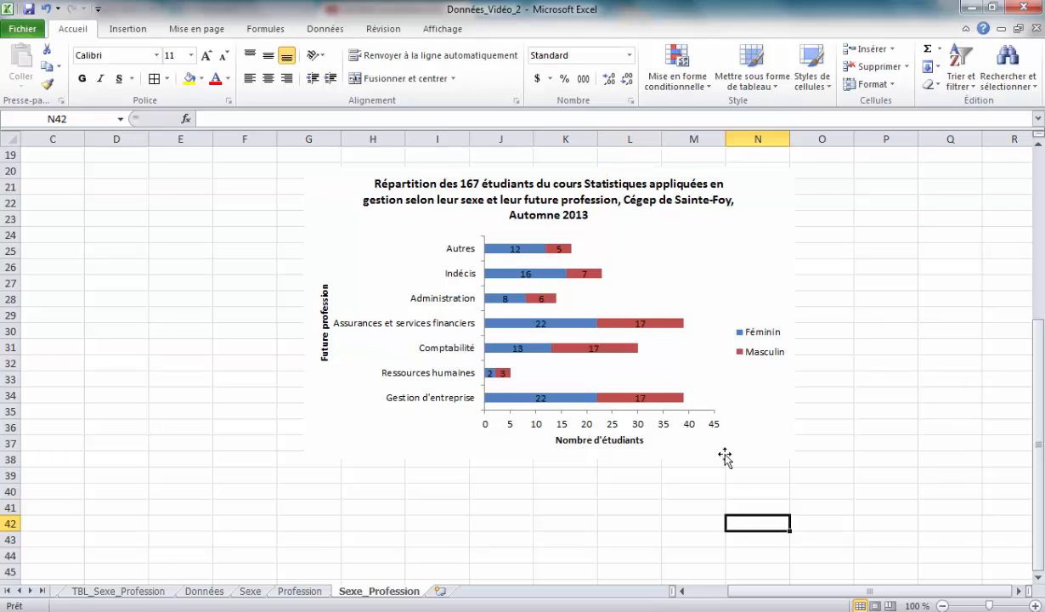
left_click(656, 271)
left_click(504, 29)
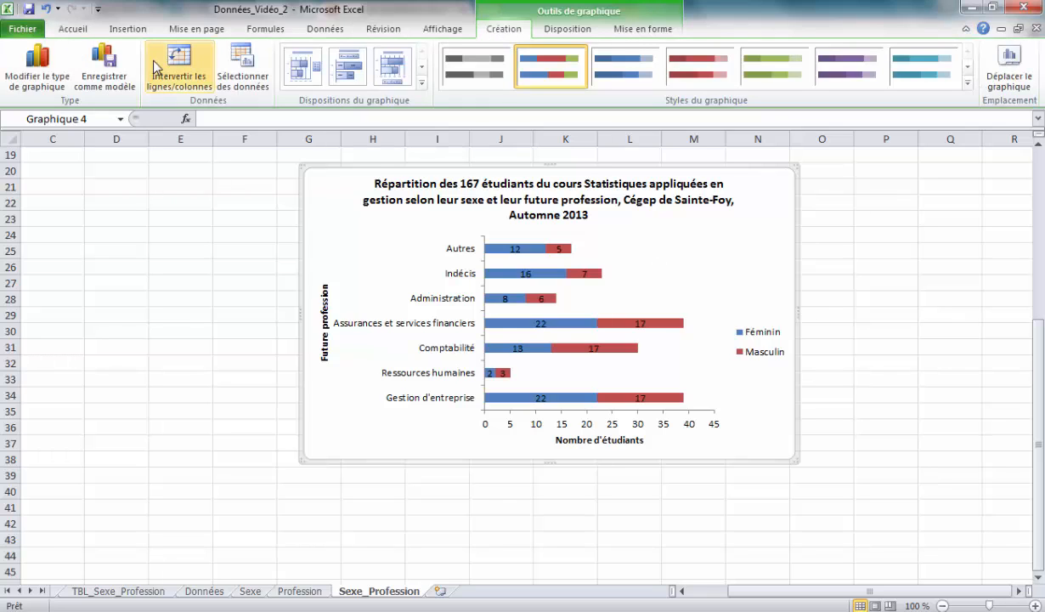
left_click(178, 76)
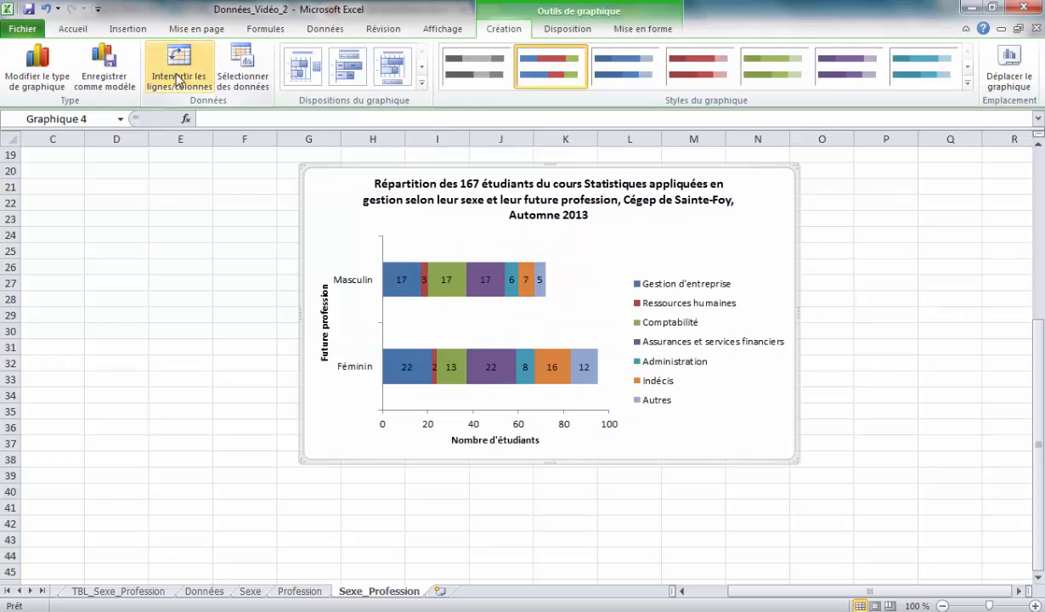